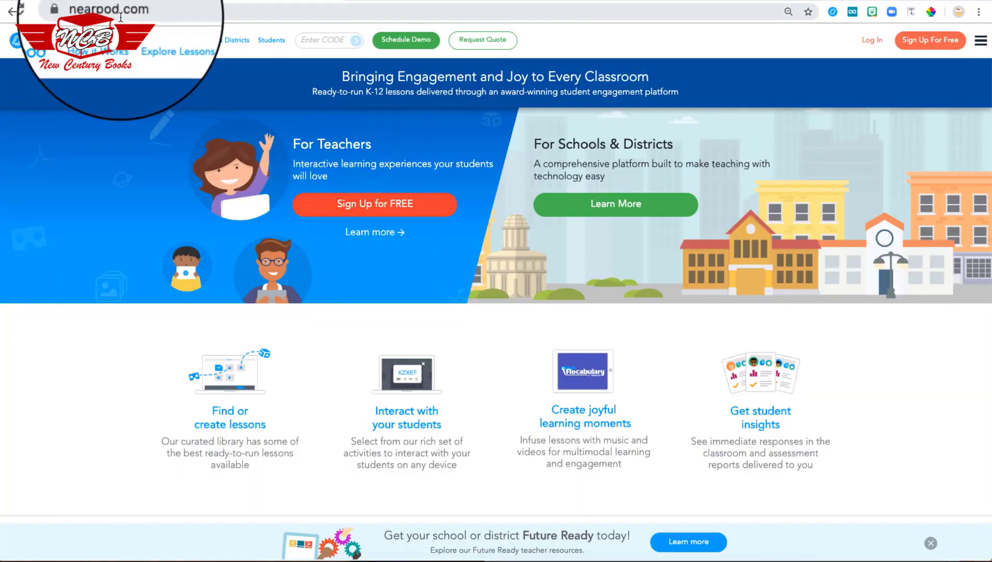
- Go from the Nearpod home page to the Teacher Log In page
left_click(873, 48)
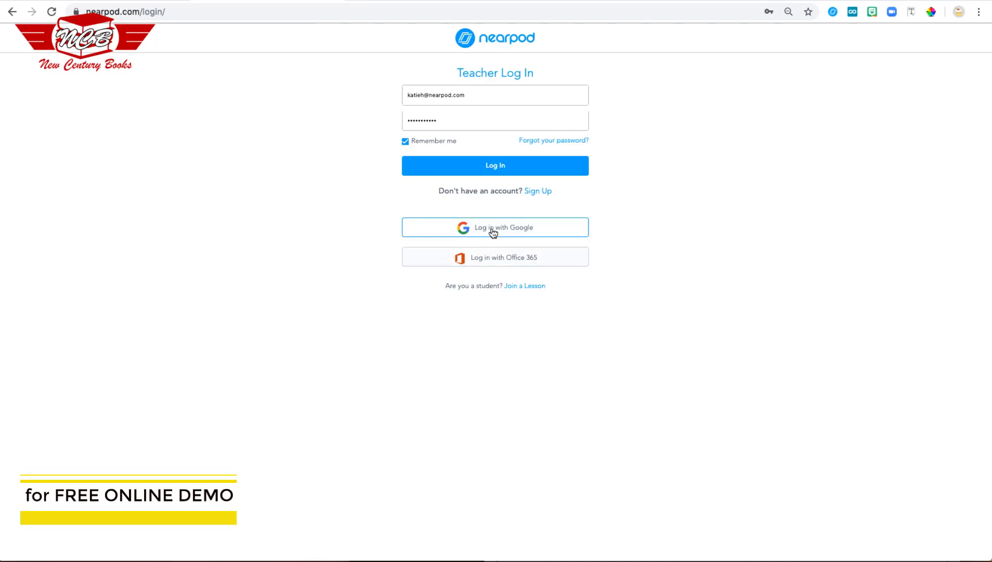
- Sign in with Google and scroll the sidebar to reveal Reports, Teacher Resources and FAQ
left_click(492, 232)
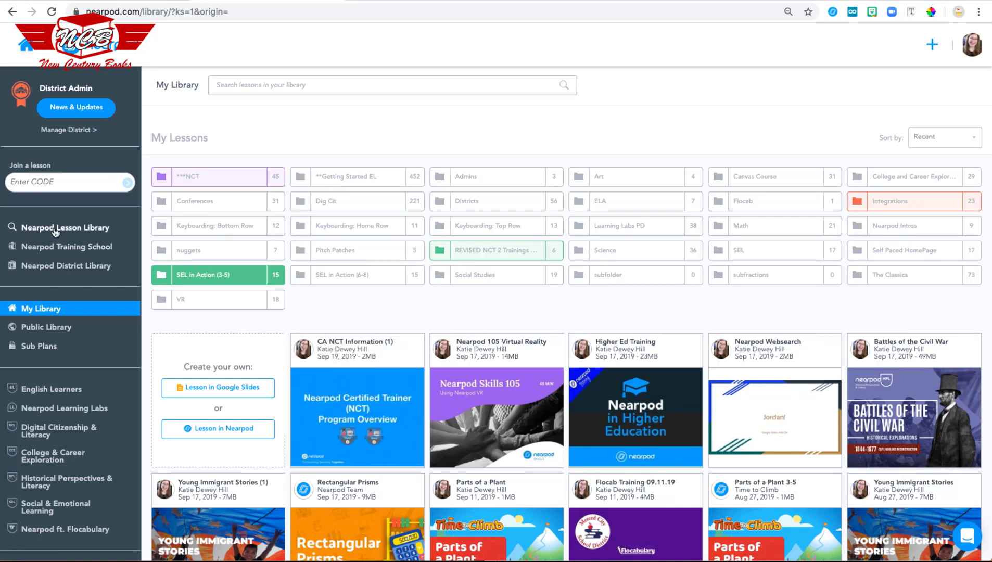
scroll(62, 333, "down", 3)
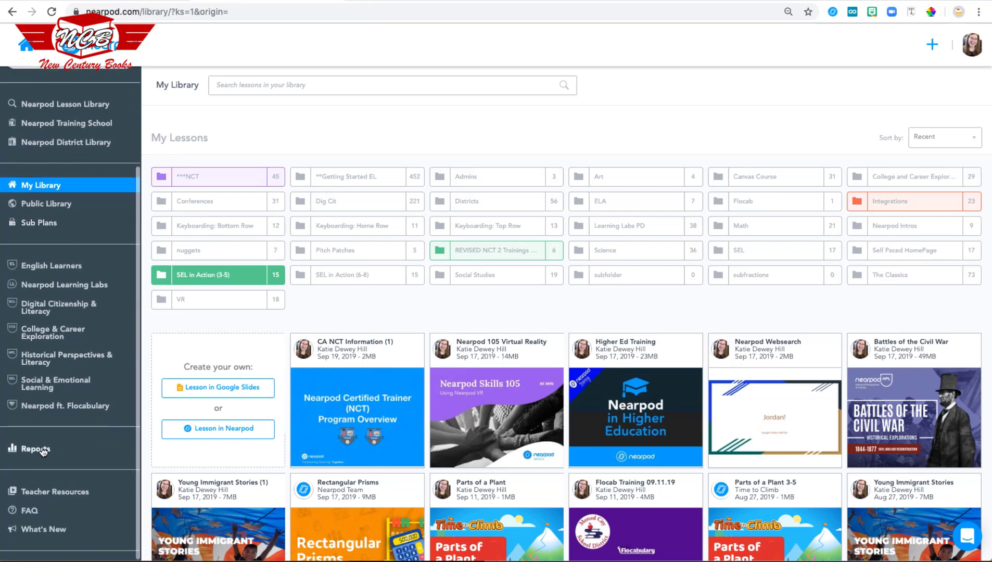
mouse_move(416, 400)
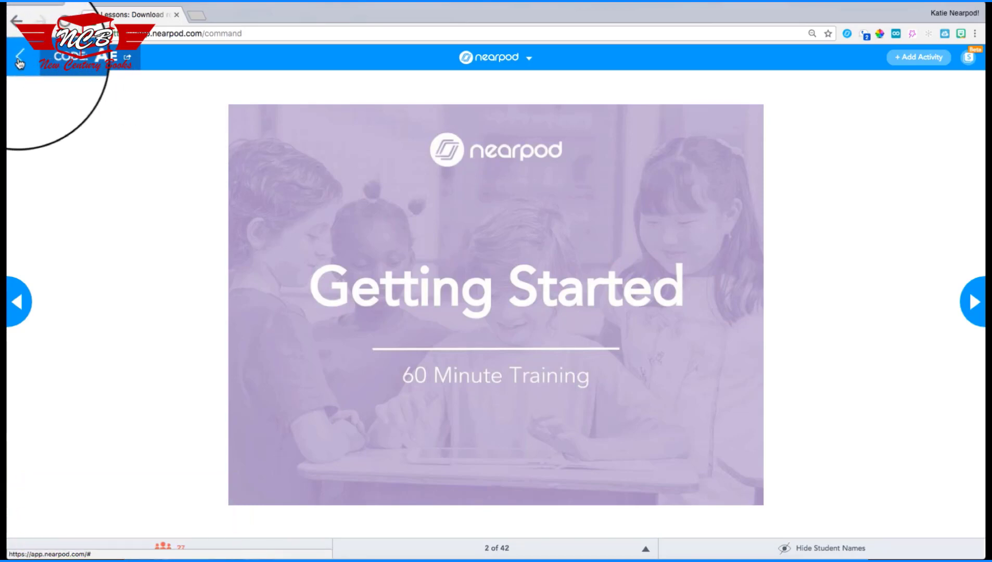
- Stay in the live Getting Started lesson after checking its join code and session options
left_click(19, 58)
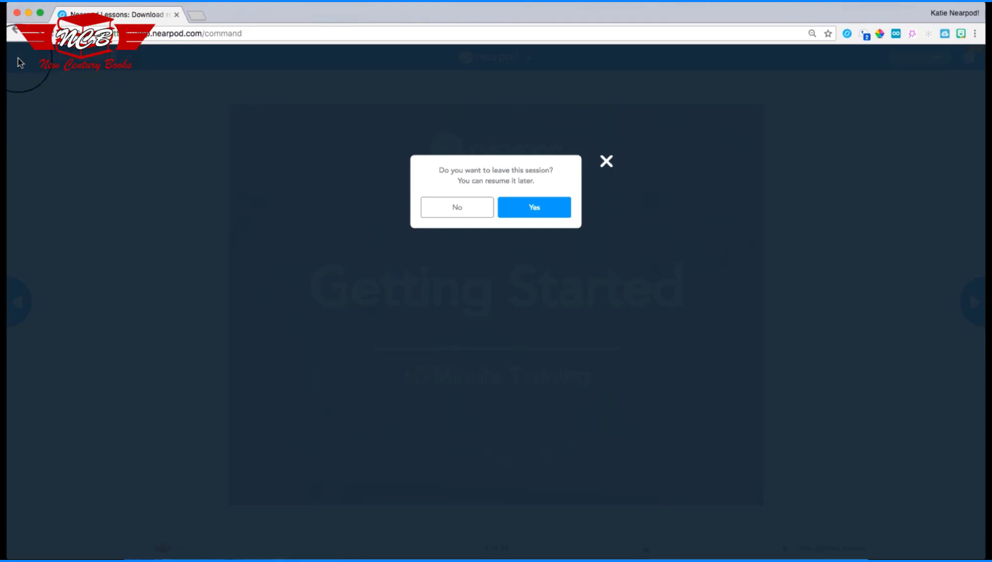
left_click(606, 162)
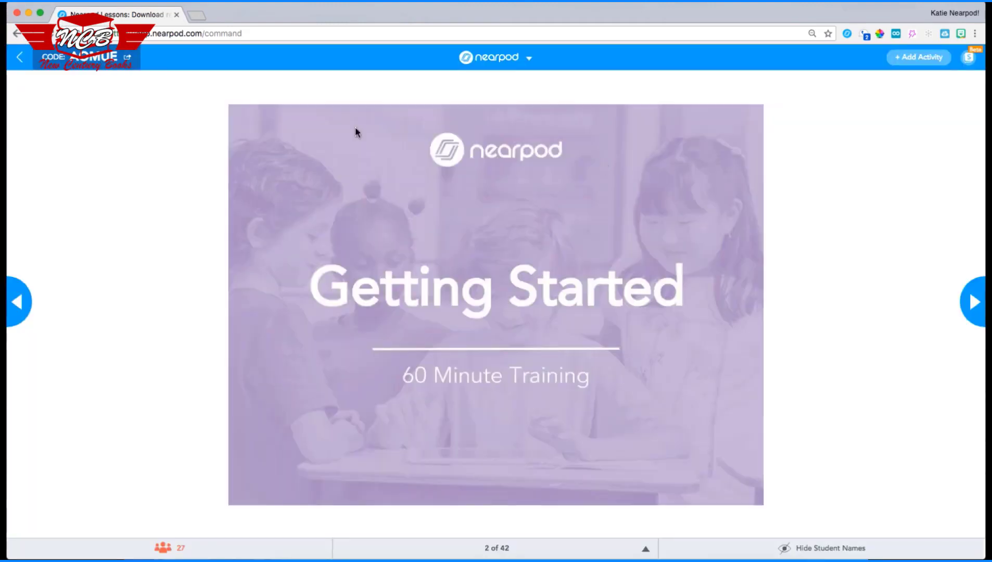
left_click(98, 63)
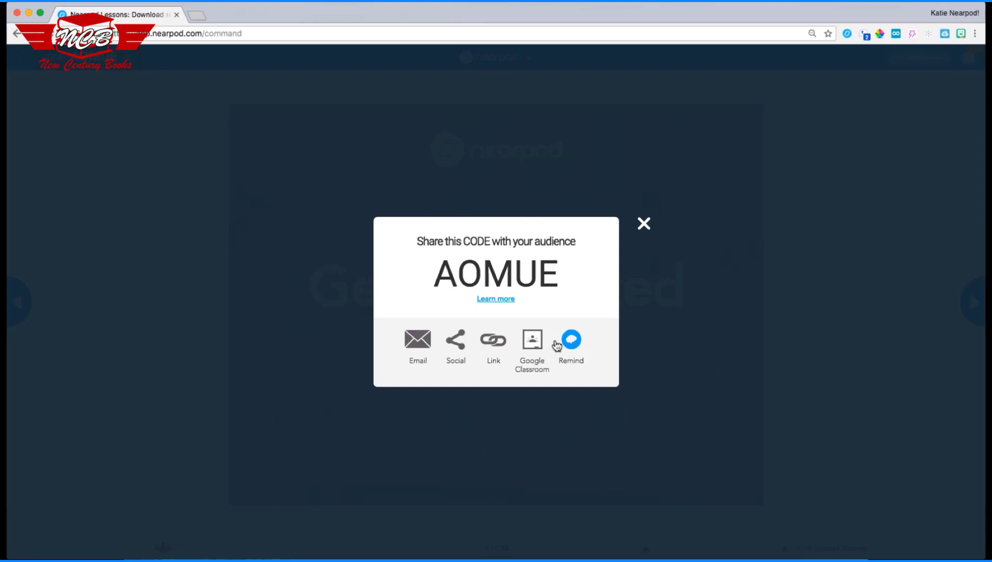
left_click(645, 224)
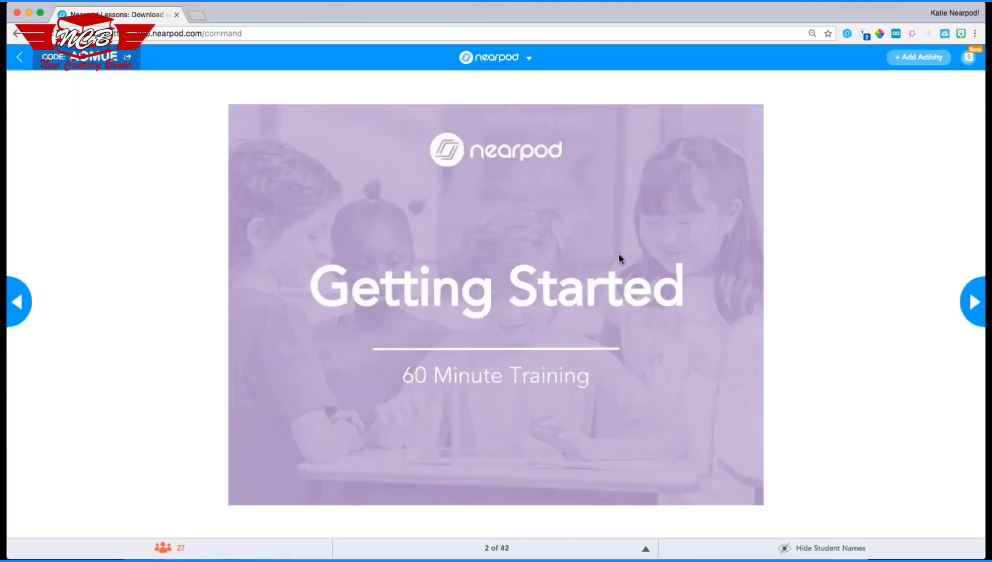
left_click(502, 57)
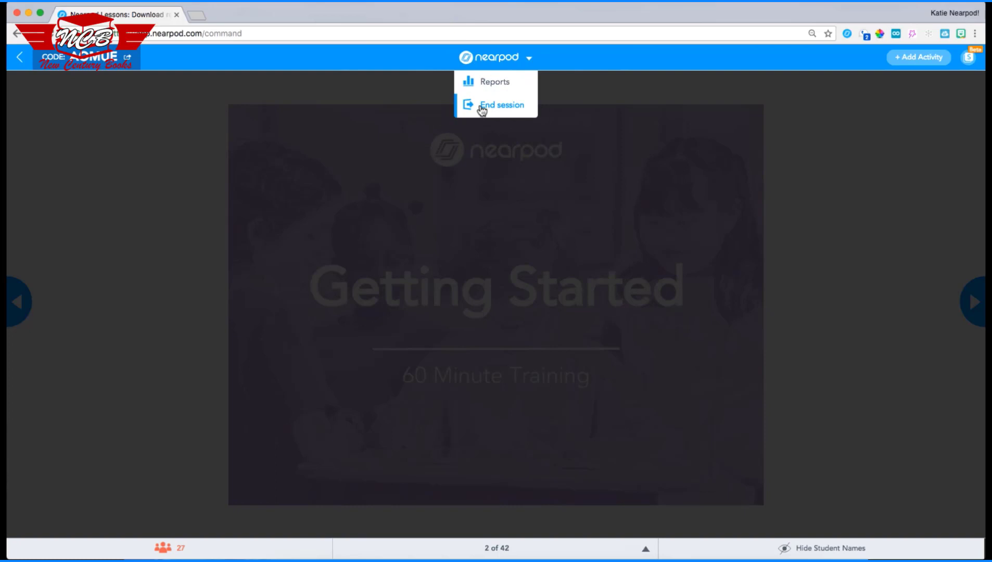
left_click(692, 115)
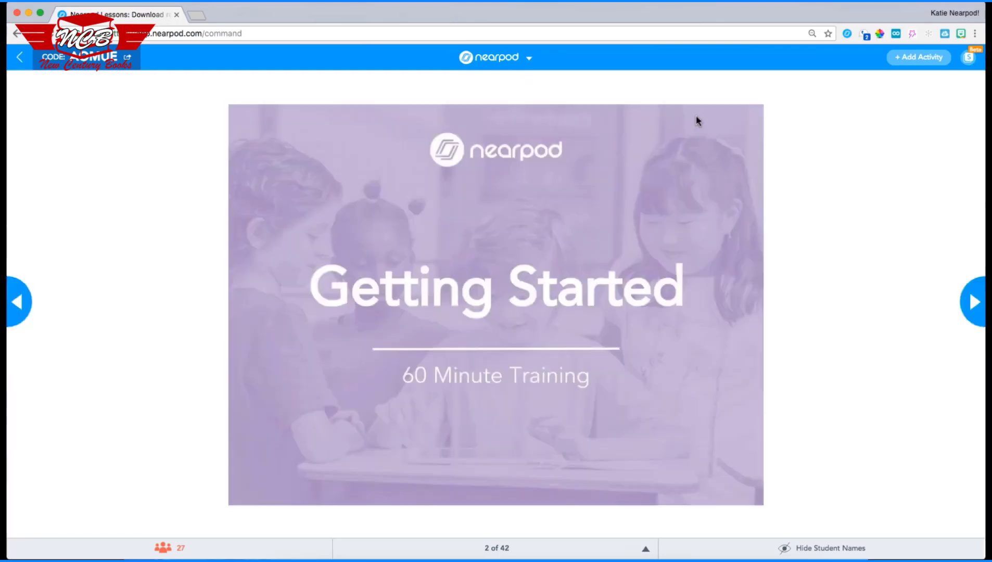
left_click(917, 61)
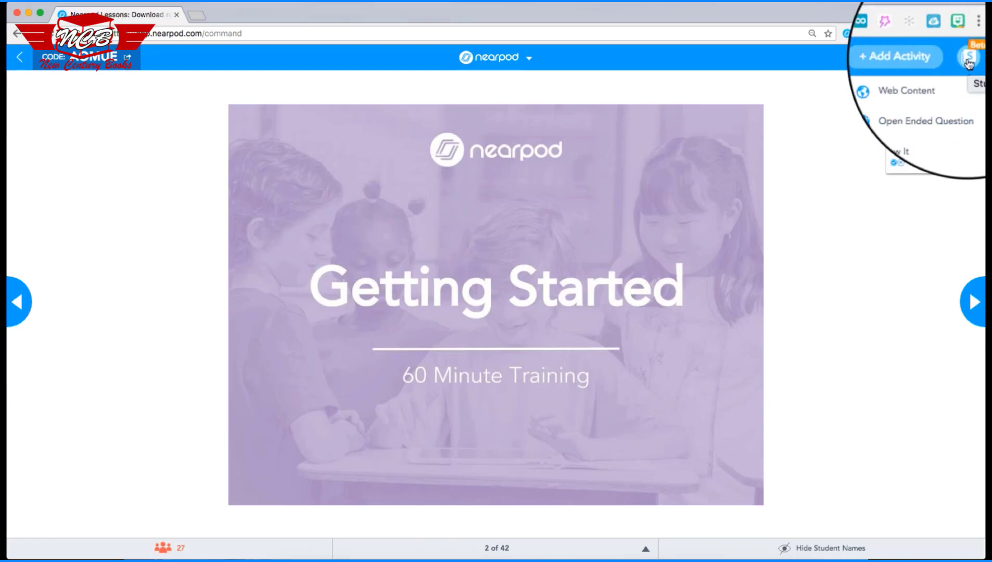
left_click(968, 61)
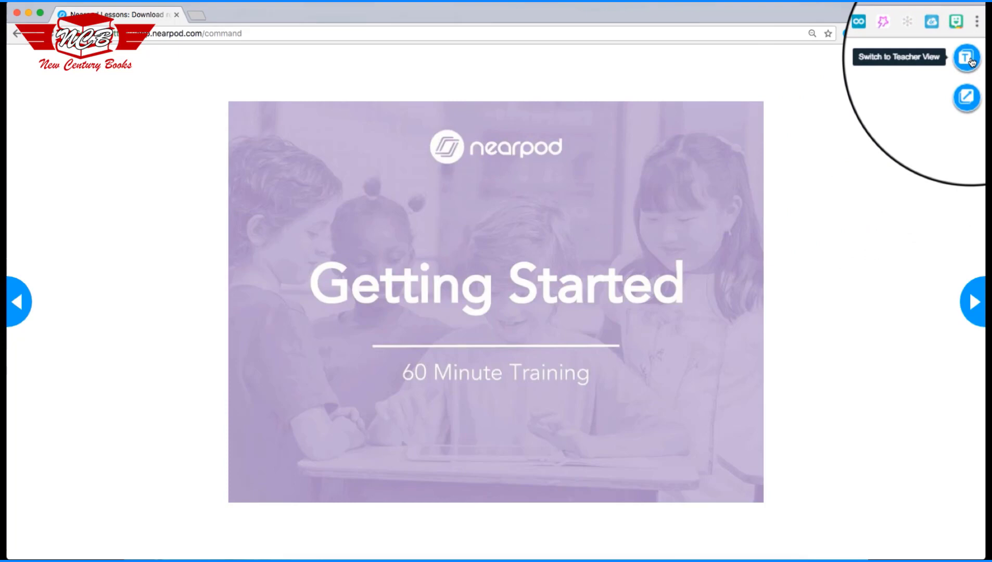
left_click(967, 57)
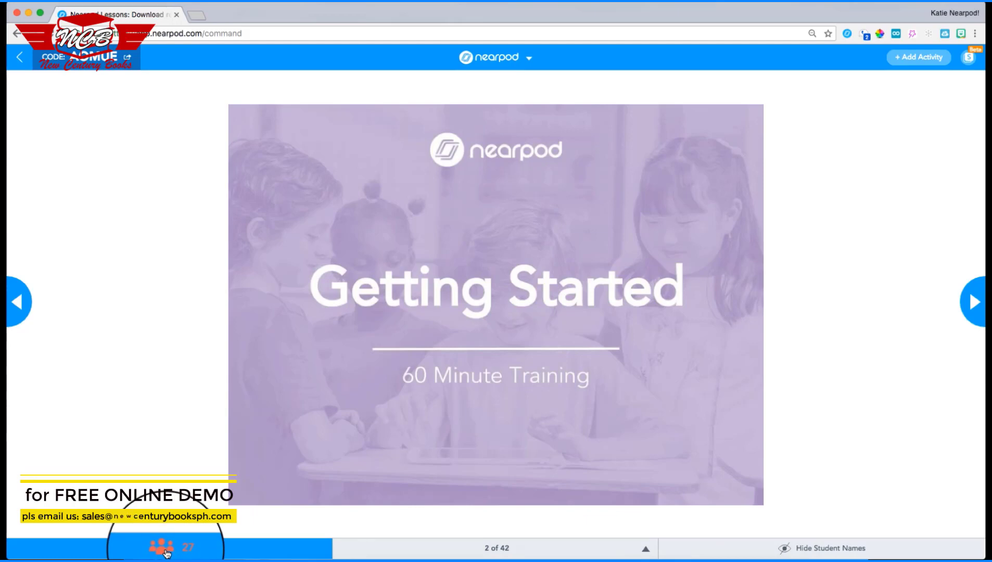
left_click(166, 553)
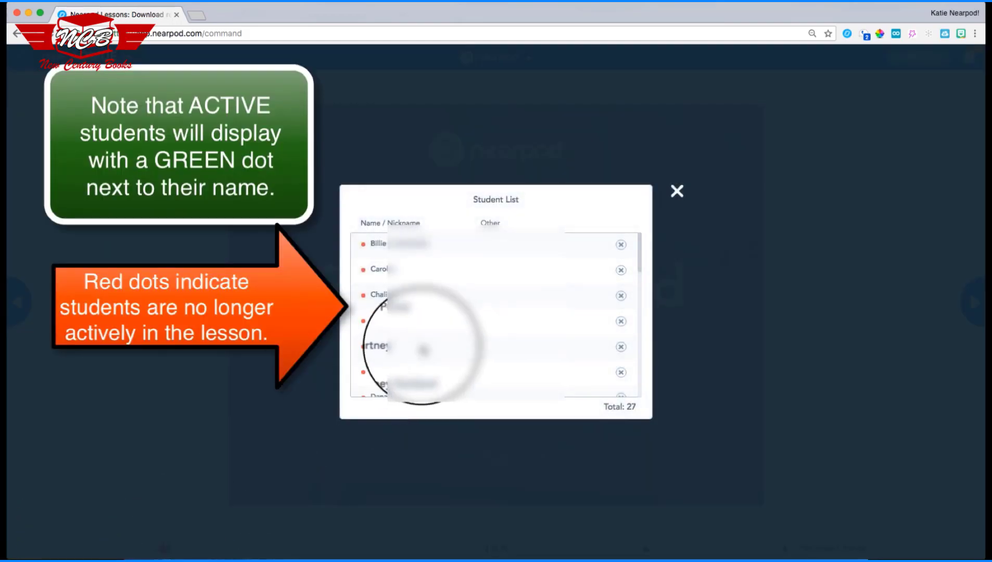
scroll(478, 350, "down", 5)
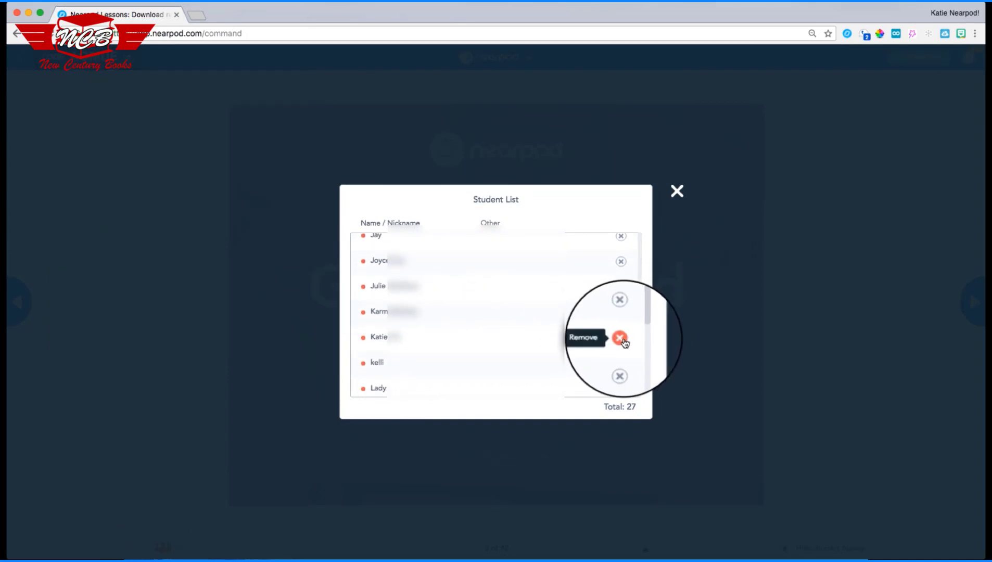
left_click(677, 193)
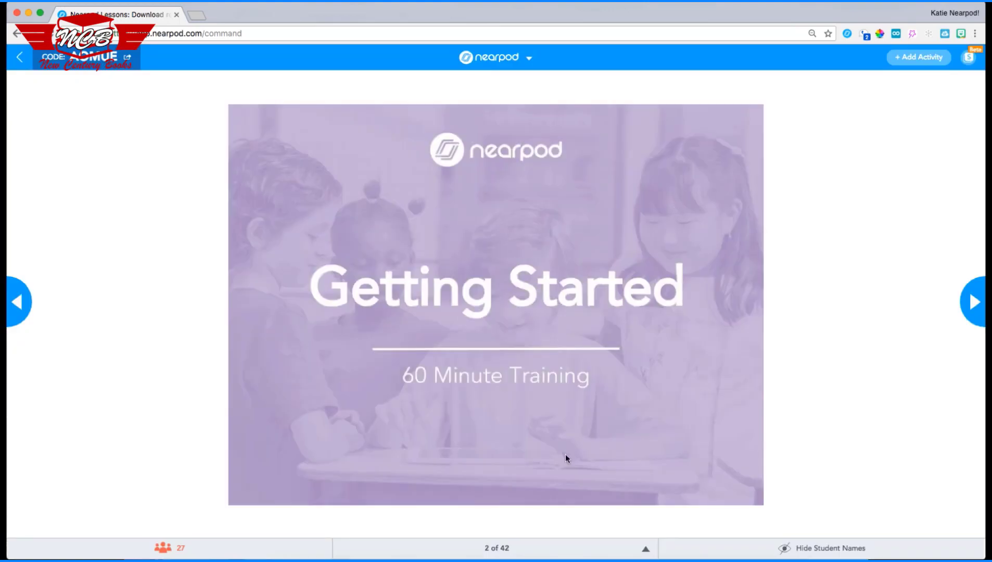
- Share the Training Objectives slide and then the familiarity poll results with students
left_click(473, 556)
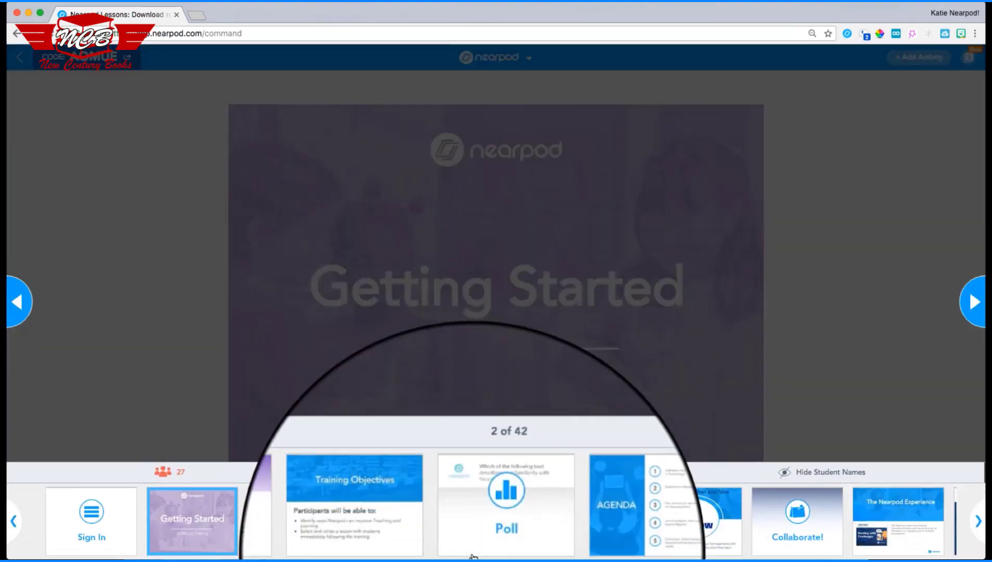
left_click_drag(367, 540, 420, 449)
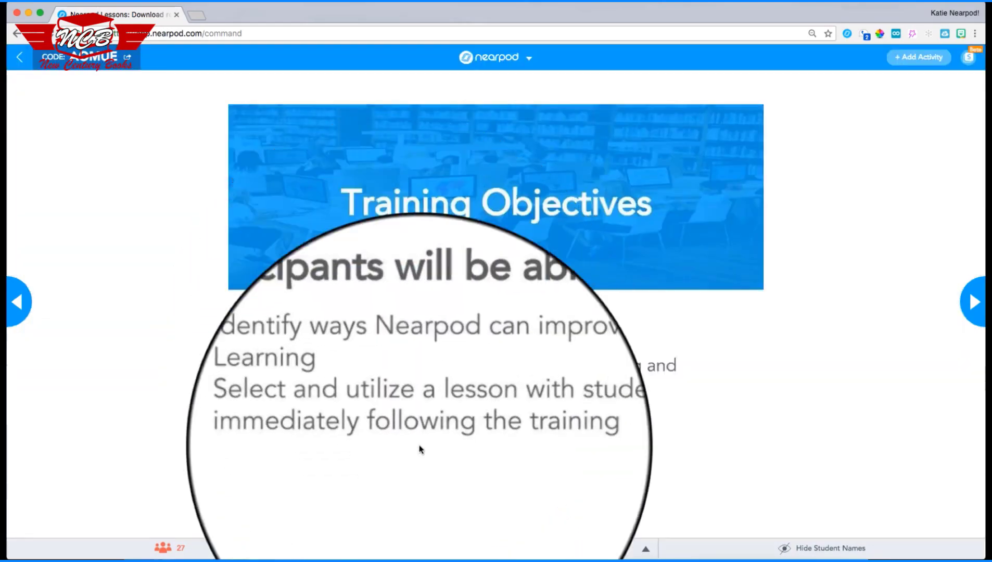
left_click(485, 554)
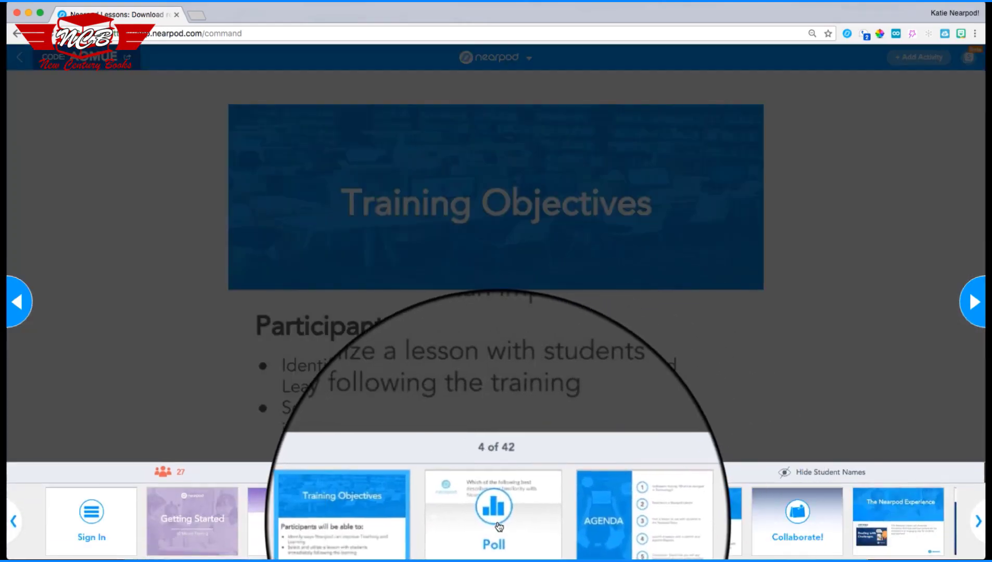
left_click_drag(493, 520, 450, 313)
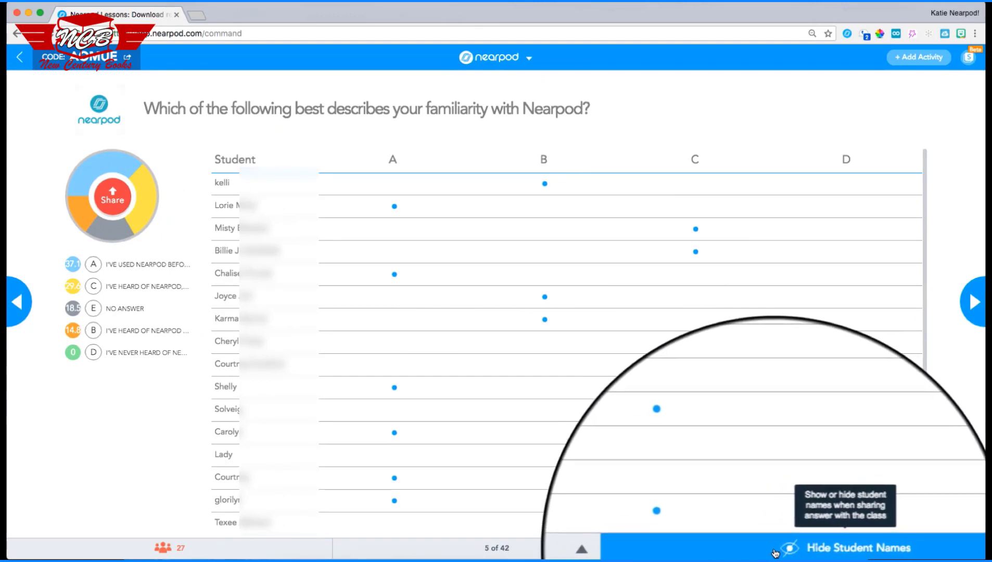
- Hide and re-show student names on the poll, then return to the title slide
left_click(774, 552)
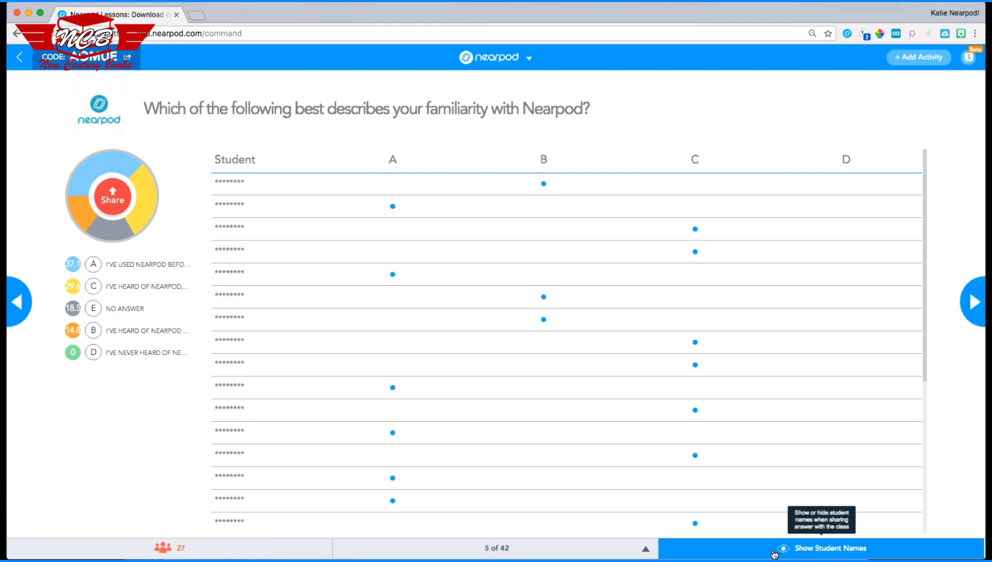
left_click(773, 553)
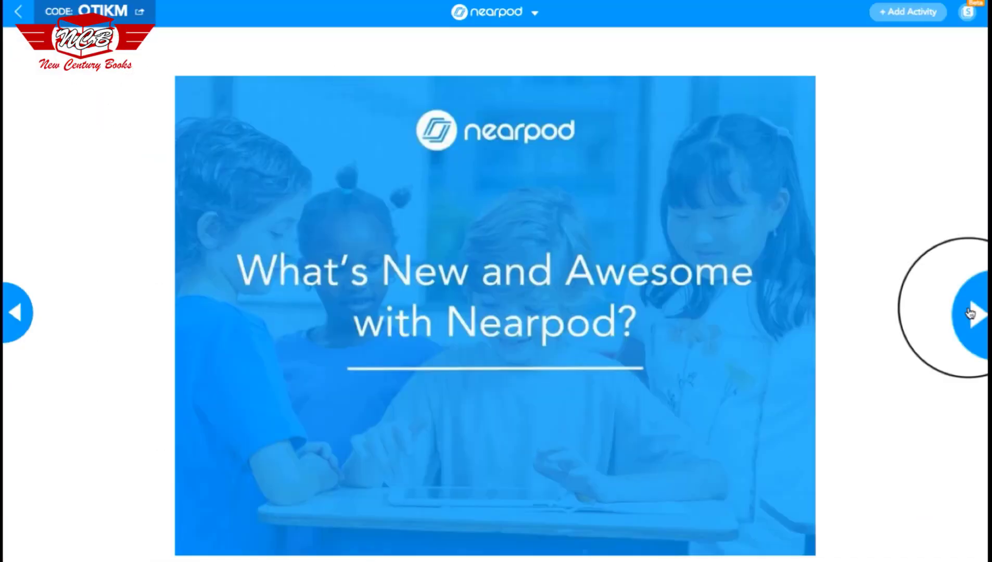
left_click(970, 312)
left_click(18, 313)
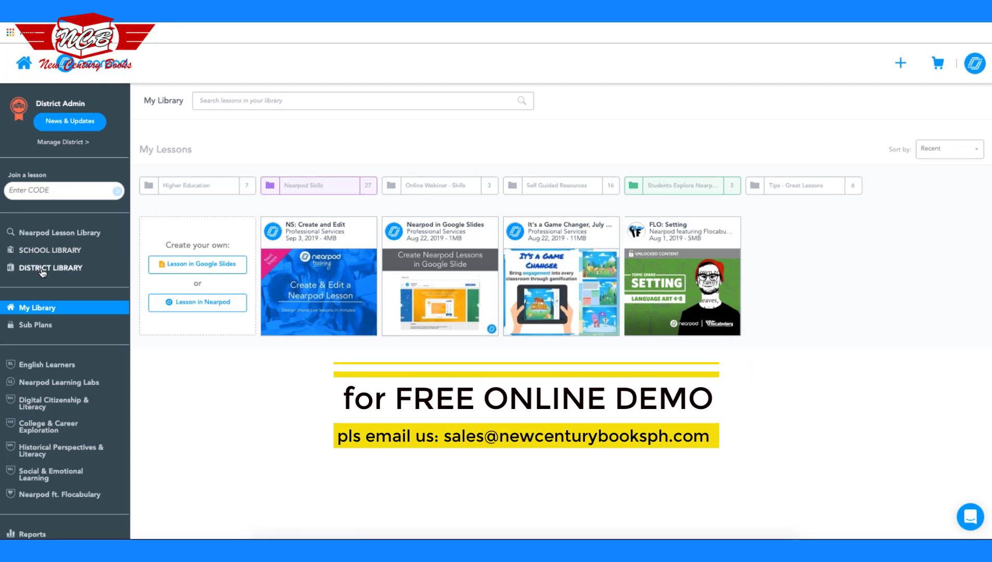
scroll(52, 388, "down", 2)
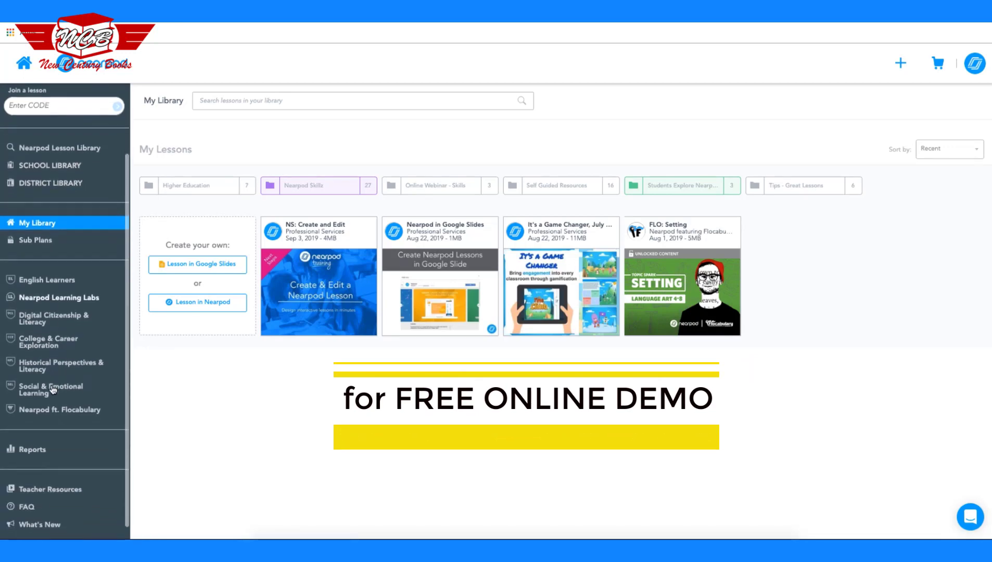
scroll(52, 389, "down", 1)
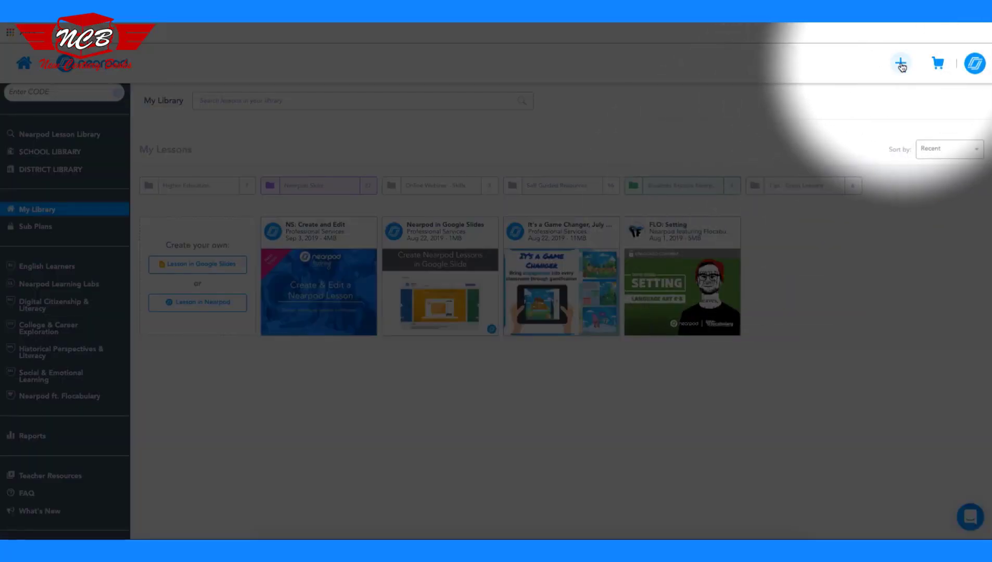
left_click(901, 64)
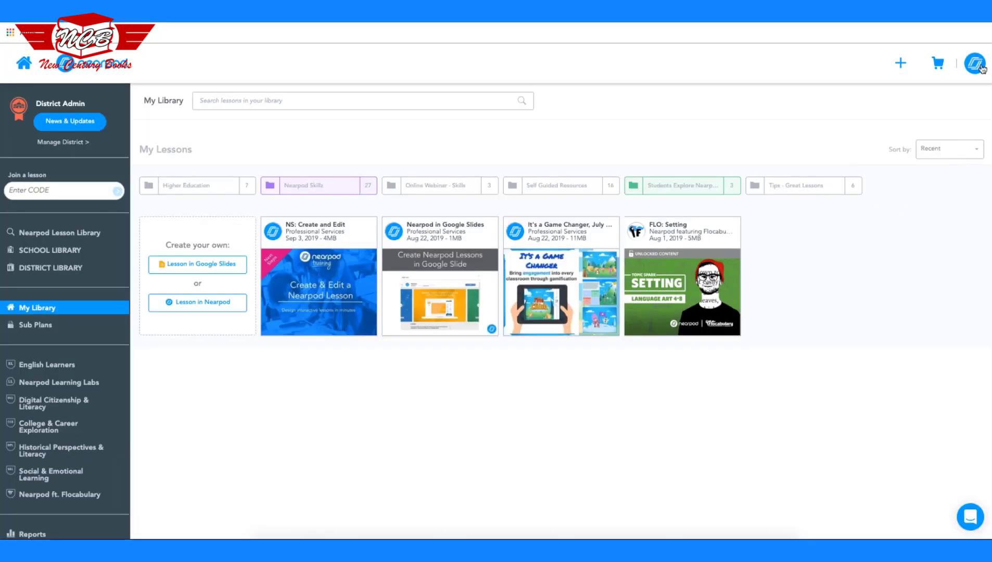
left_click(972, 65)
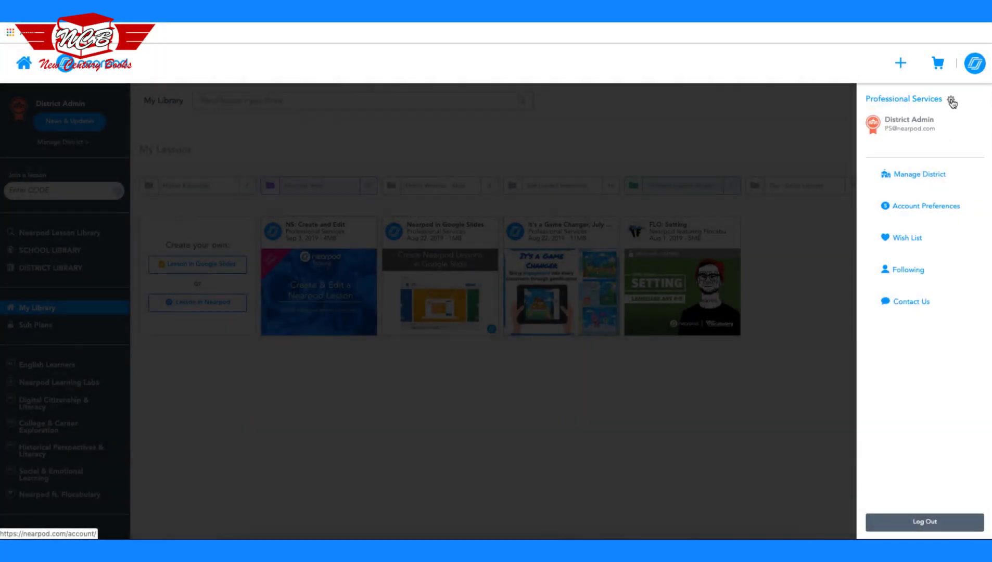
left_click(952, 103)
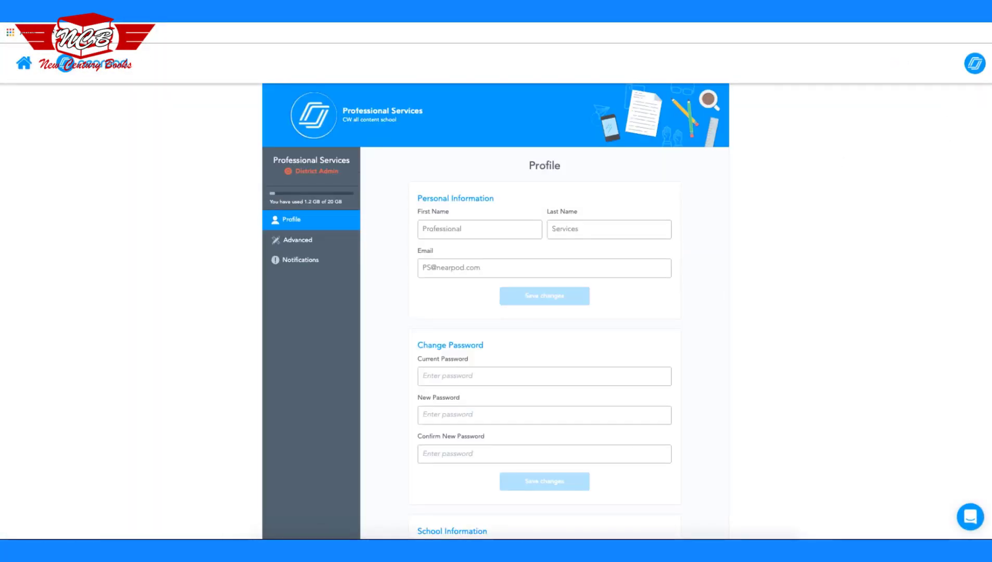
key("alt+Left")
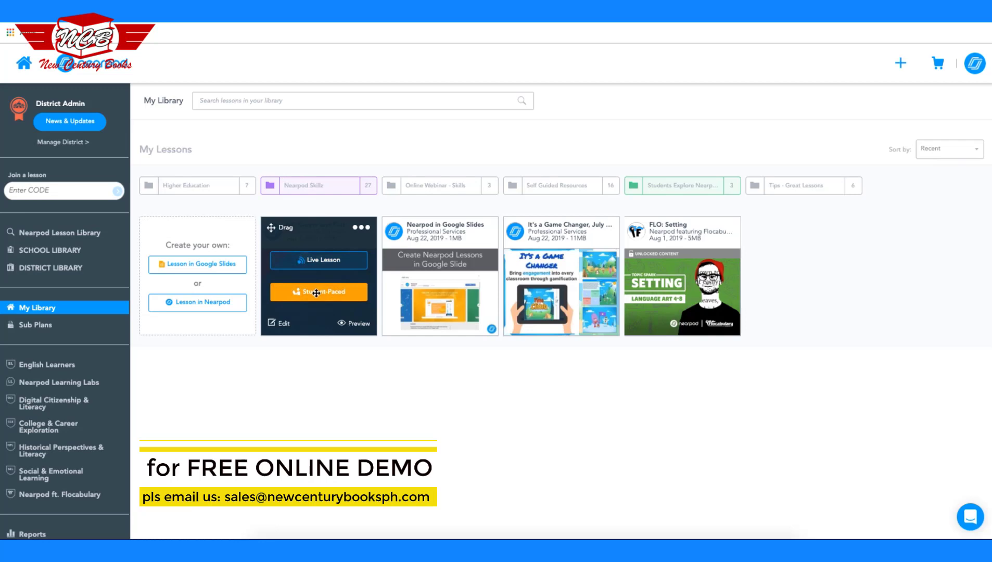
left_click(360, 231)
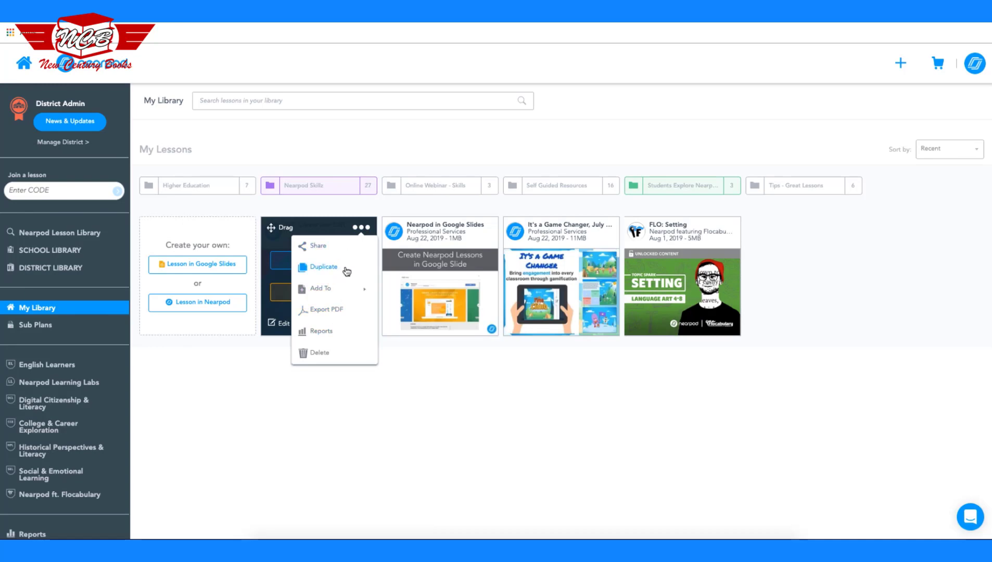
left_click(203, 186)
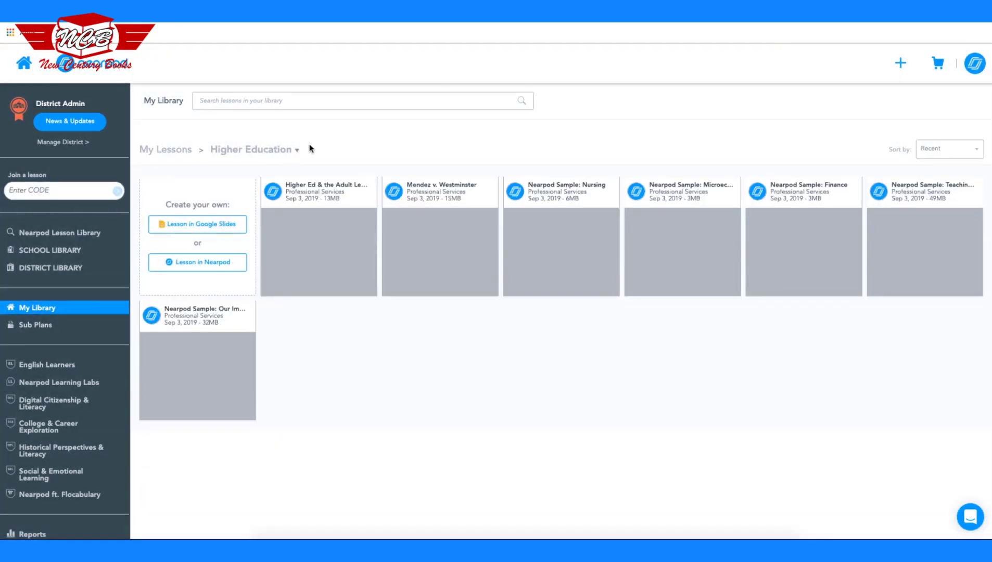
left_click(296, 150)
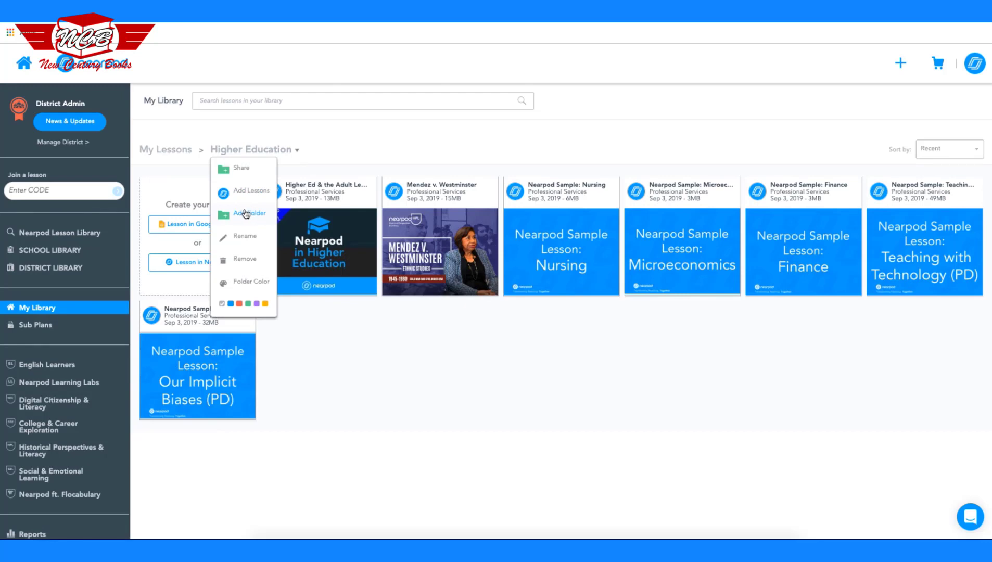
left_click(162, 152)
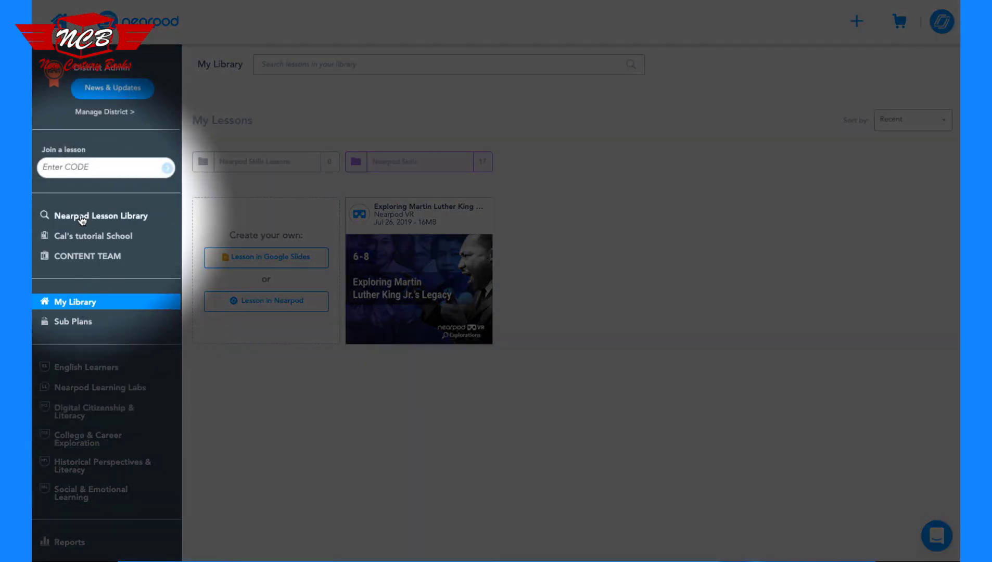
- Search the Nearpod Lesson Library for 'fractions'
left_click(82, 217)
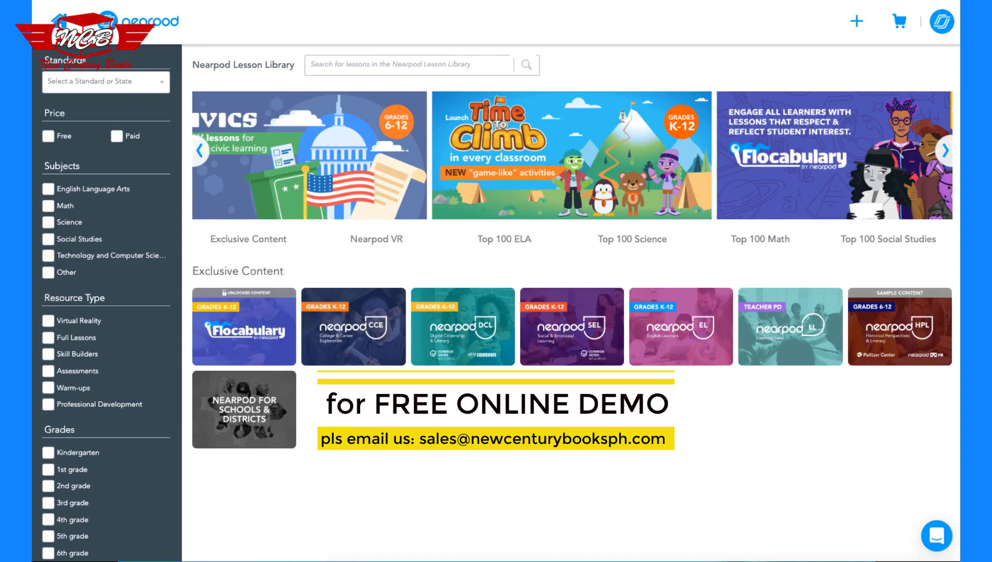
type("fractions")
key("Return")
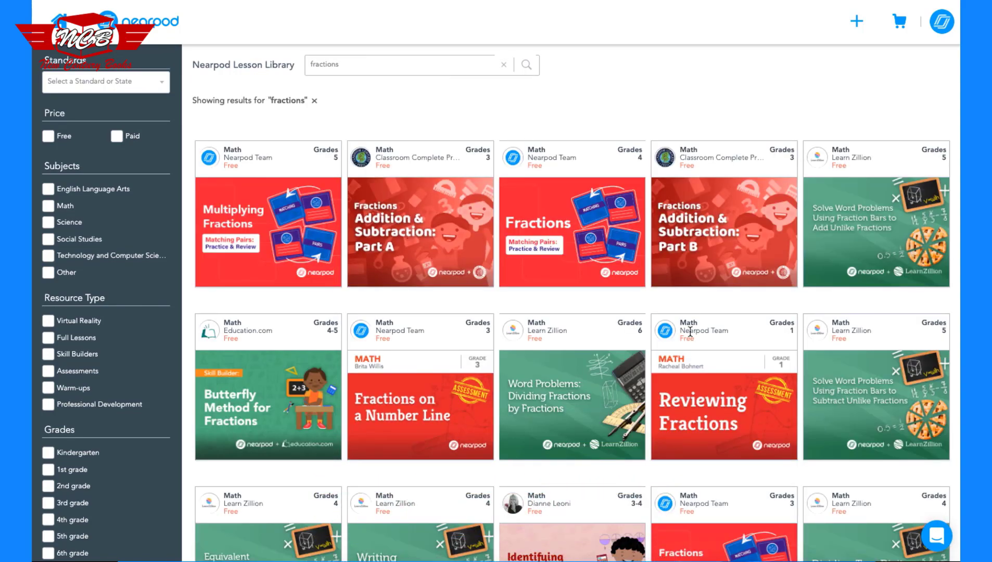
- Filter the fractions results to 5th grade and Math
scroll(690, 331, "down", 5)
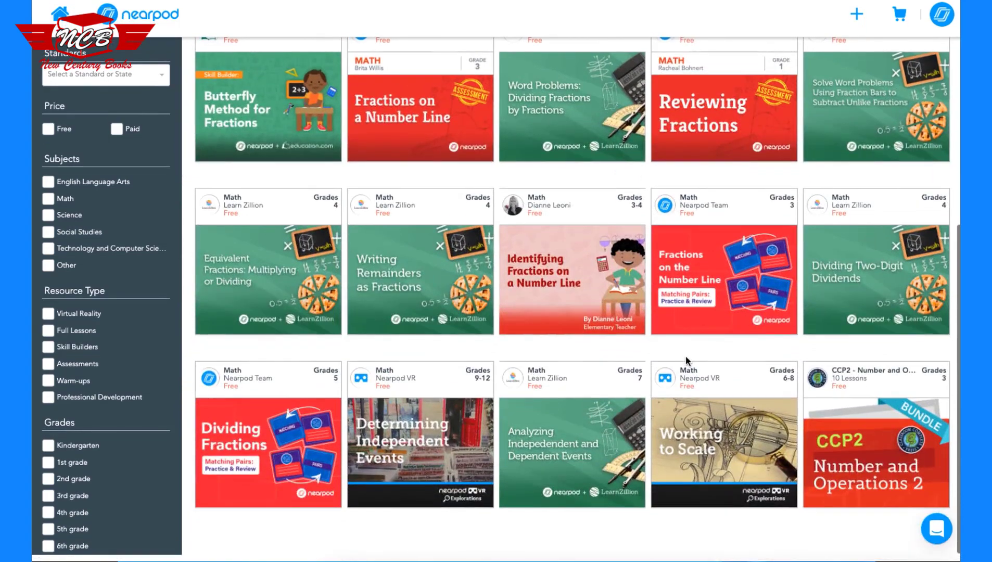
scroll(686, 359, "up", 5)
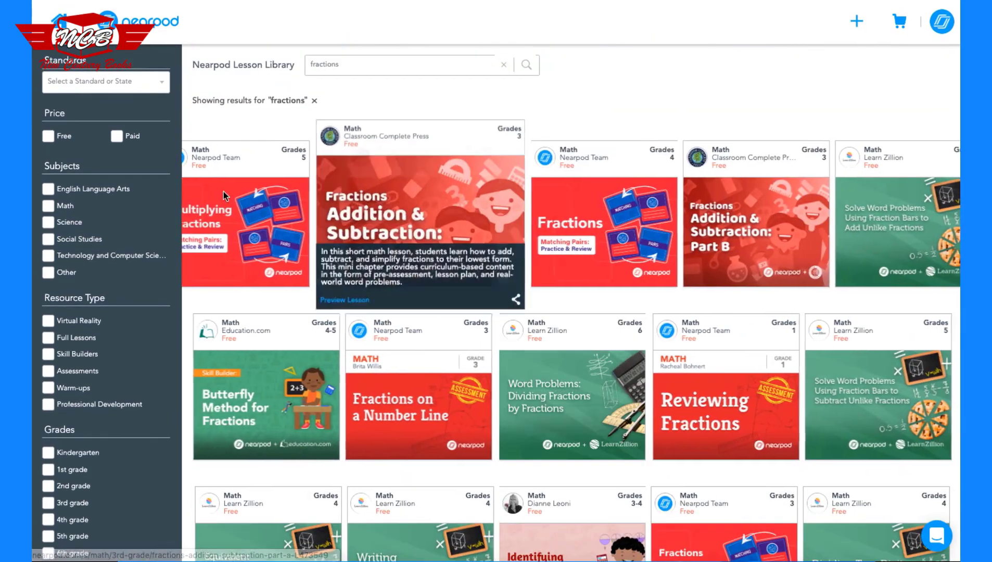
scroll(104, 350, "down", 2)
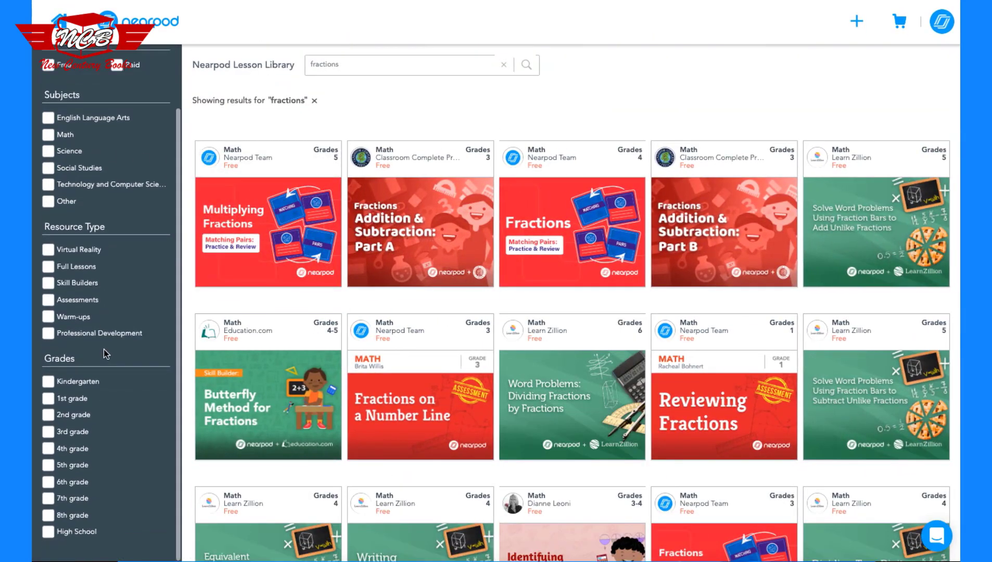
left_click(47, 465)
scroll(115, 359, "up", 2)
left_click(51, 206)
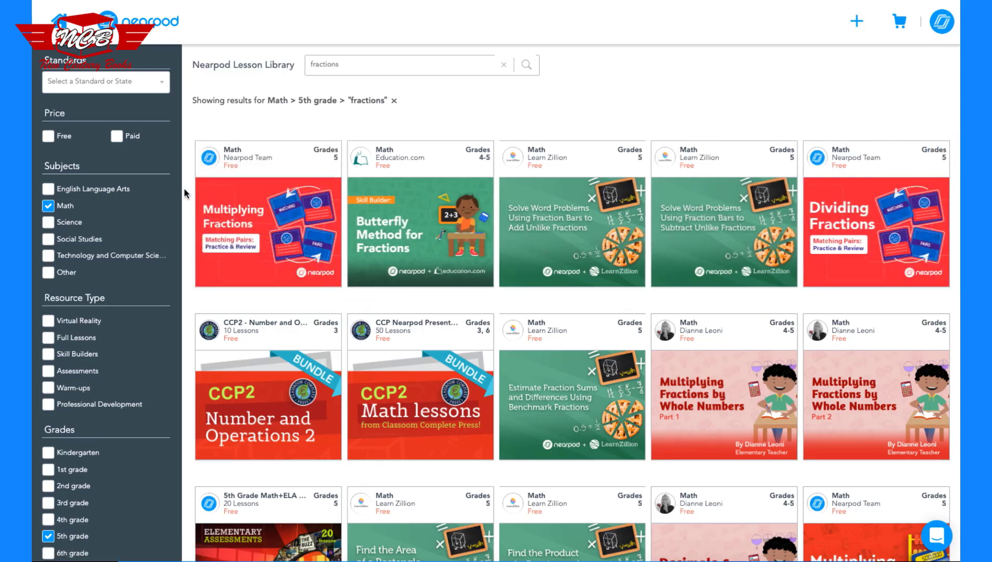
- Add the 'Multiplying Fractions: 5' lesson to My Library and return to the lesson list
mouse_move(288, 204)
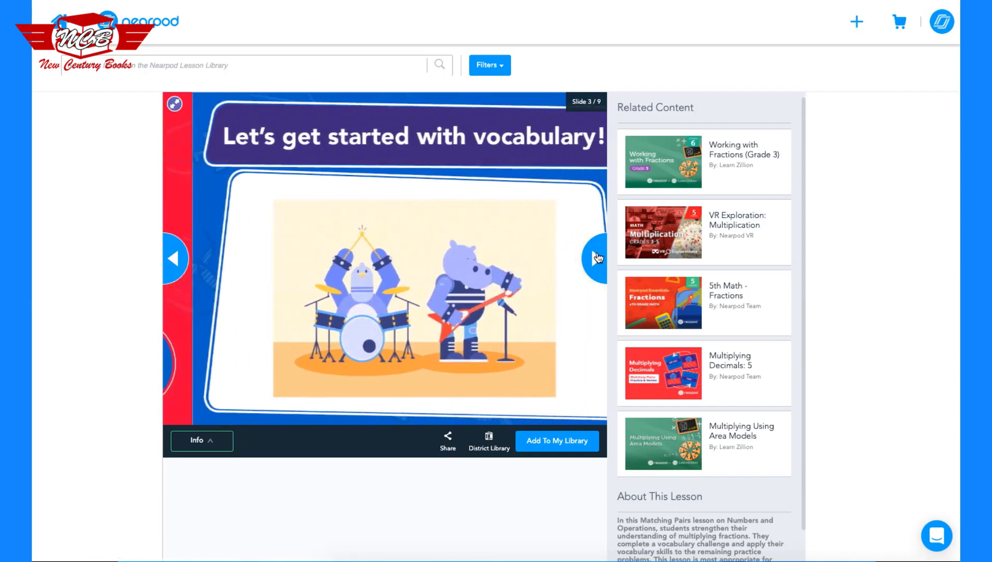
left_click(597, 257)
left_click(557, 448)
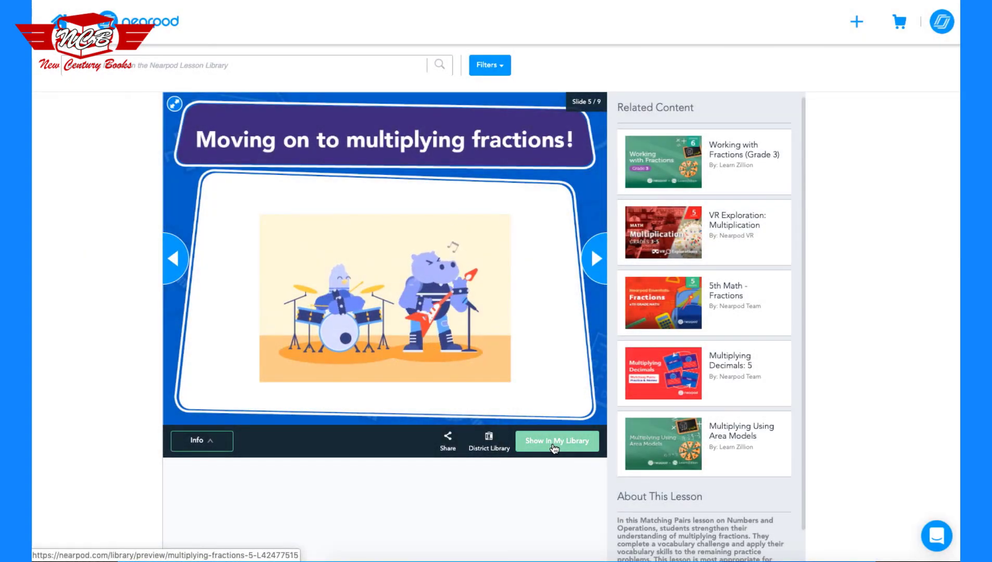
left_click(555, 447)
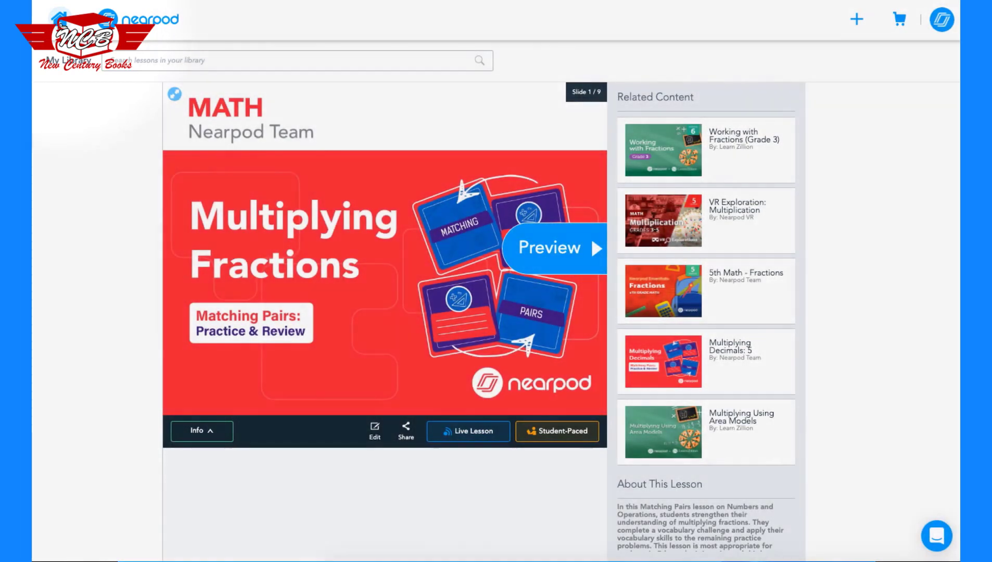
left_click(61, 25)
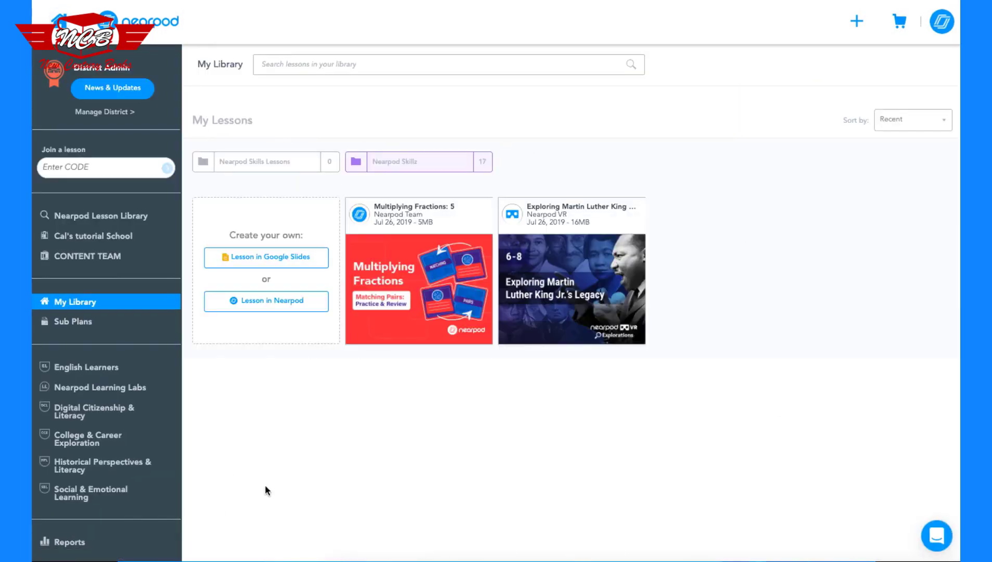
mouse_move(422, 268)
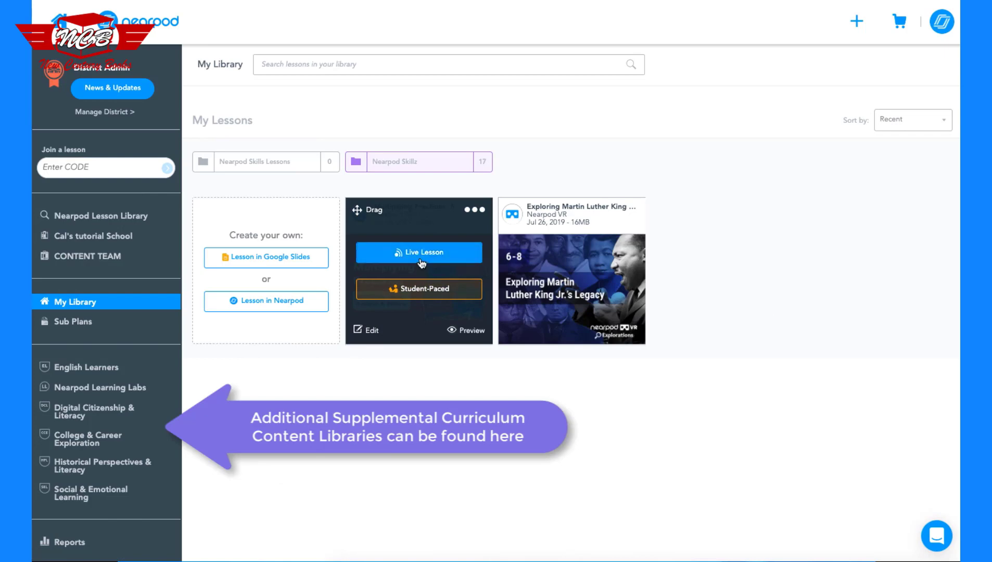